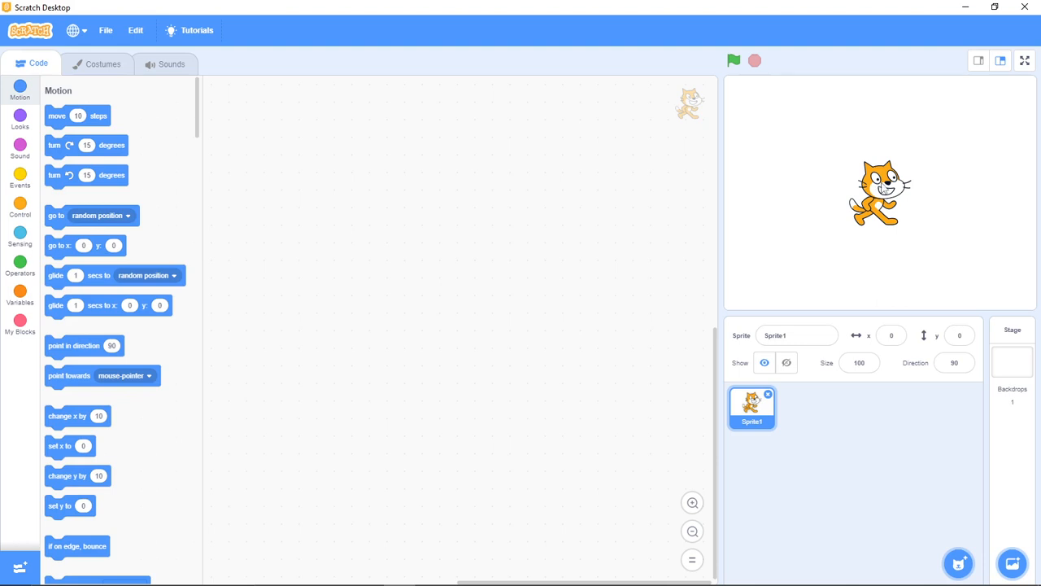
Move the cat sprite around the stage, leaving it near the centre at about x -3, y -18.
drag(879, 187, 836, 193)
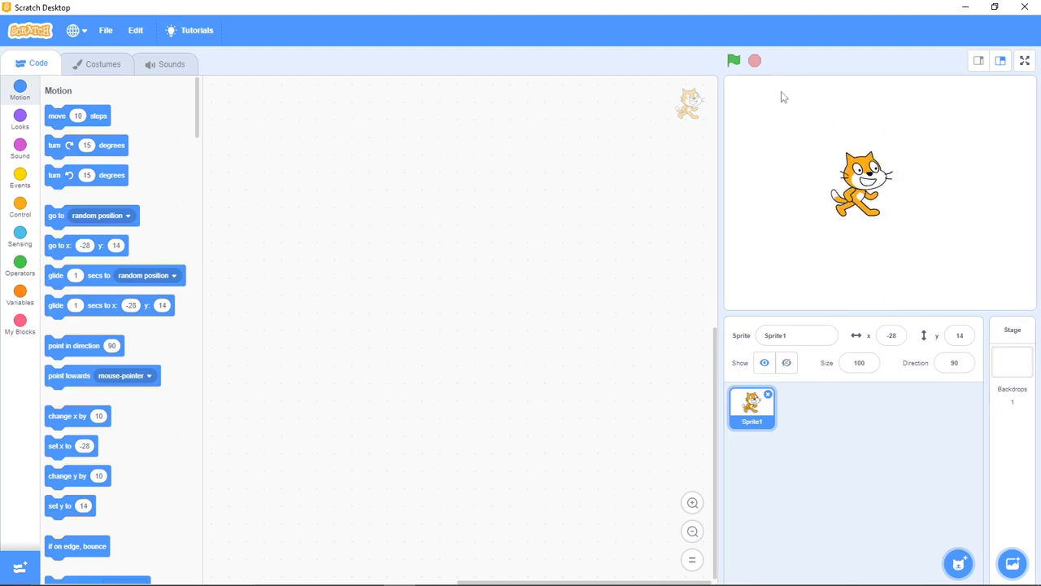
drag(860, 180, 862, 152)
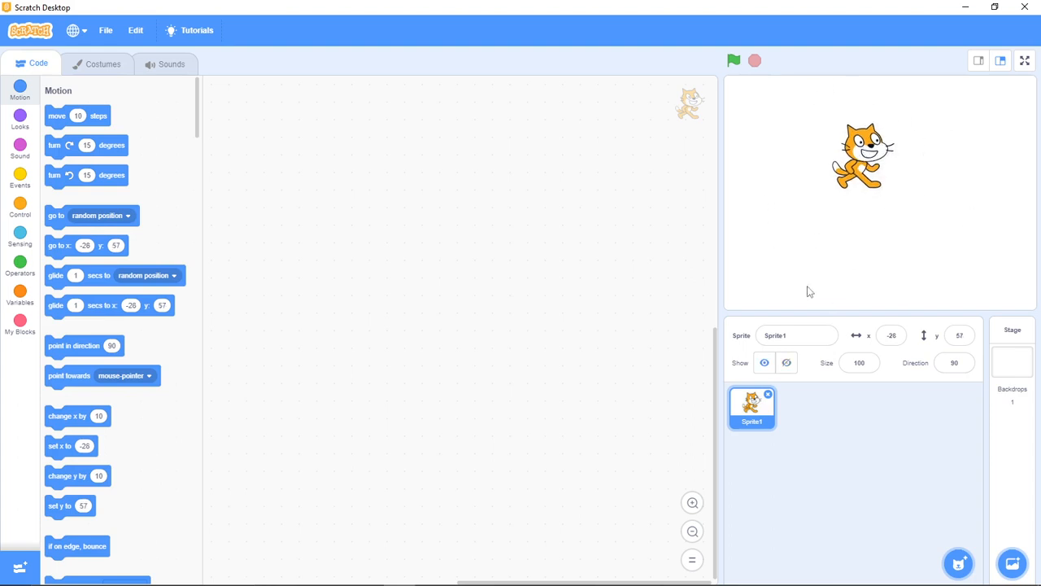
drag(864, 155, 879, 203)
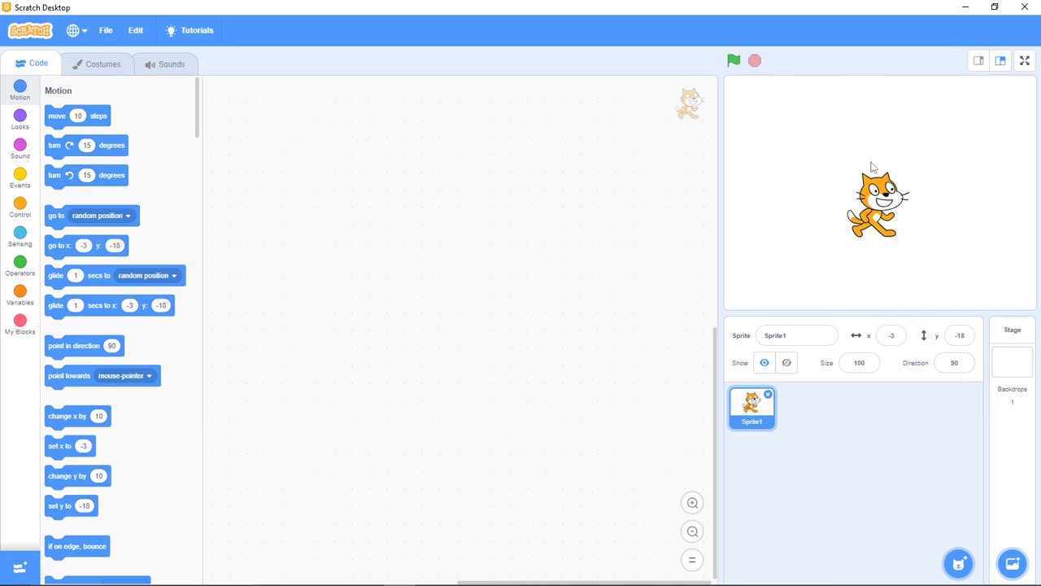
Rename the cat sprite as Prime and move it to the lower right of the stage, at about x 68, y -93.
click(795, 336)
drag(882, 210, 951, 209)
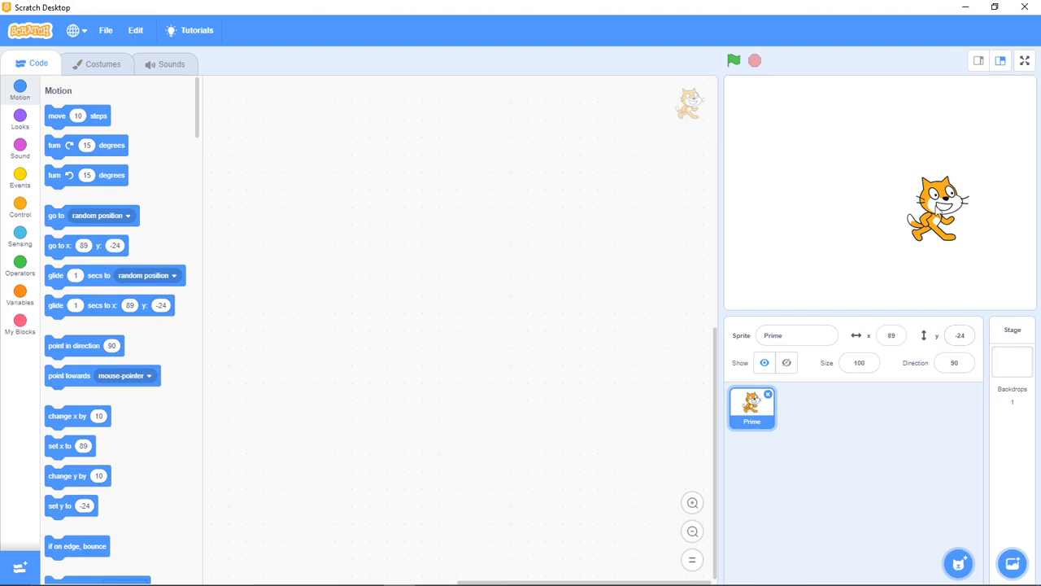
drag(939, 212, 925, 259)
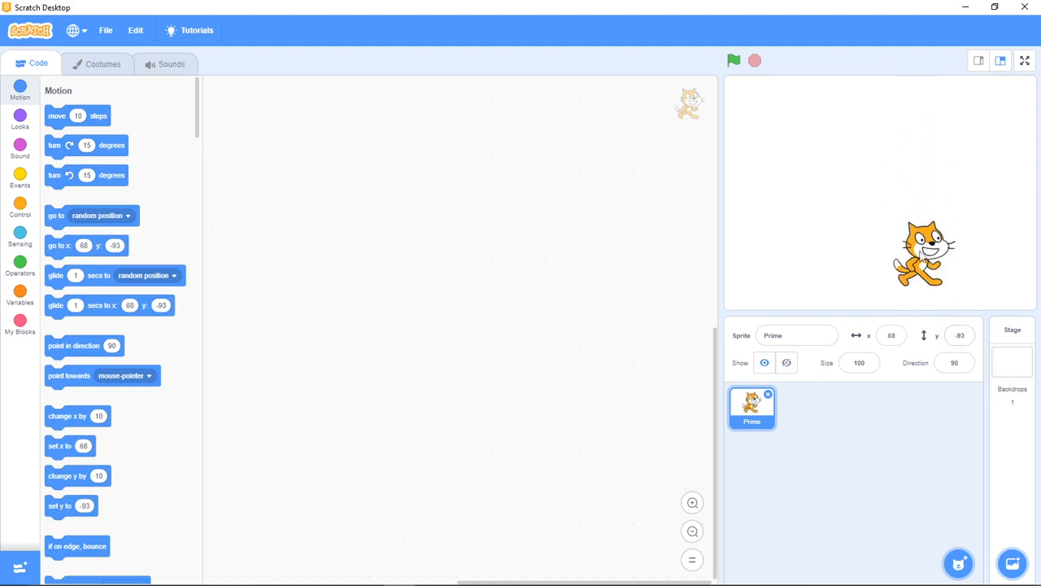
Hide the Prime sprite and show it again, and set its size to 50 and back to 100.
click(788, 365)
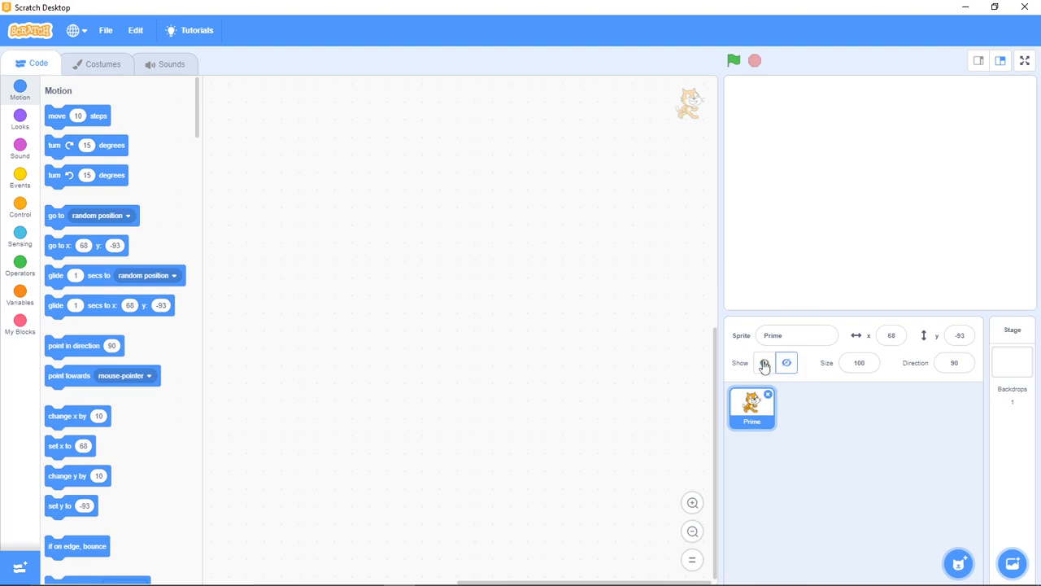
click(764, 365)
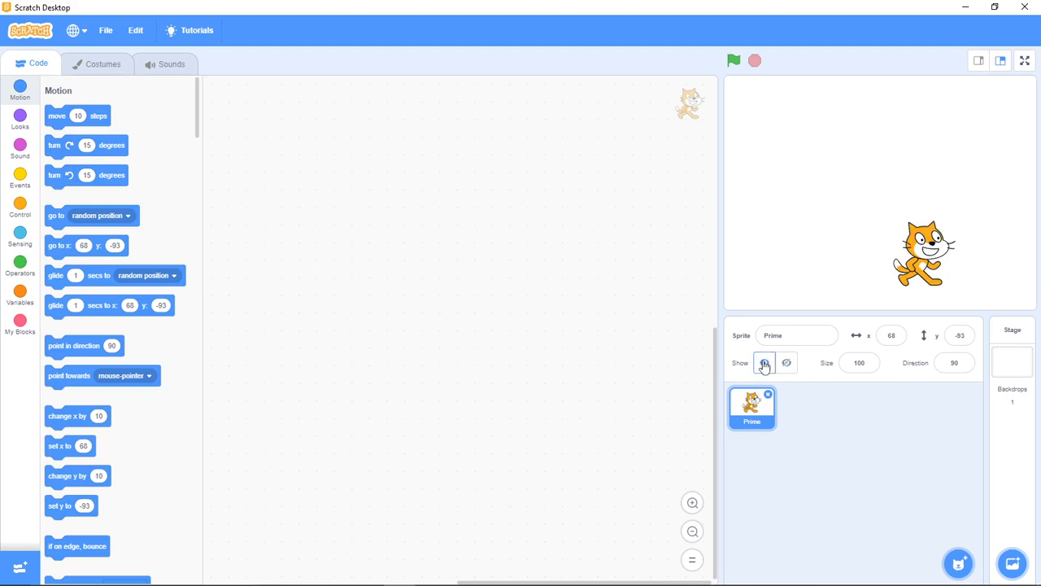
click(860, 361)
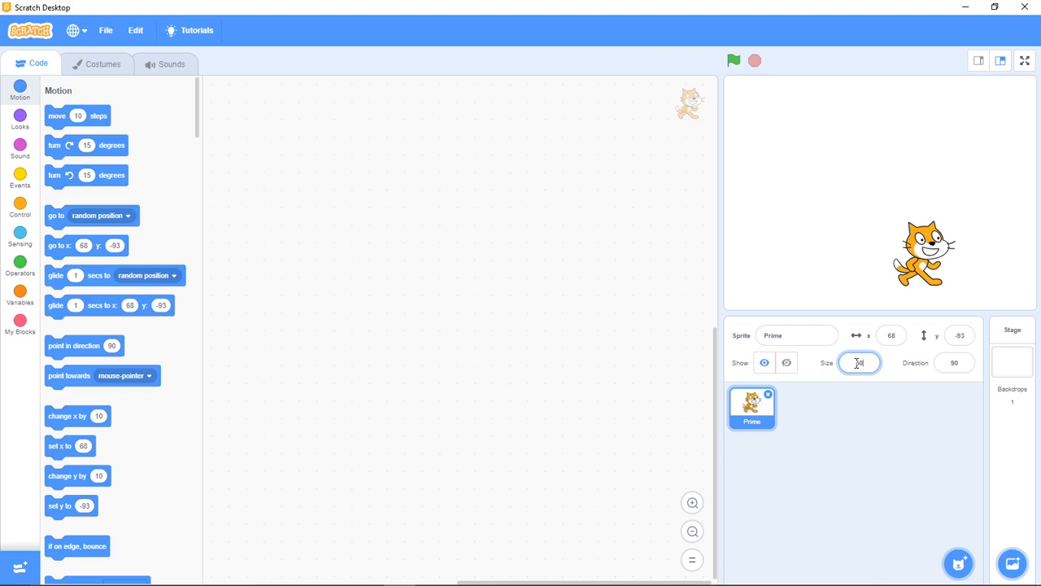
key(Return)
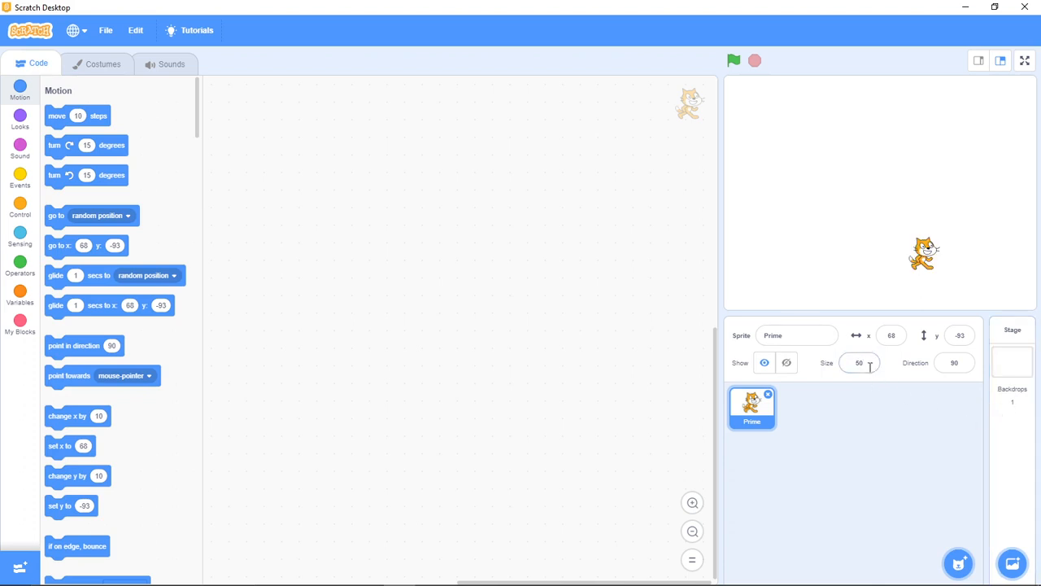
click(861, 364)
key(Return)
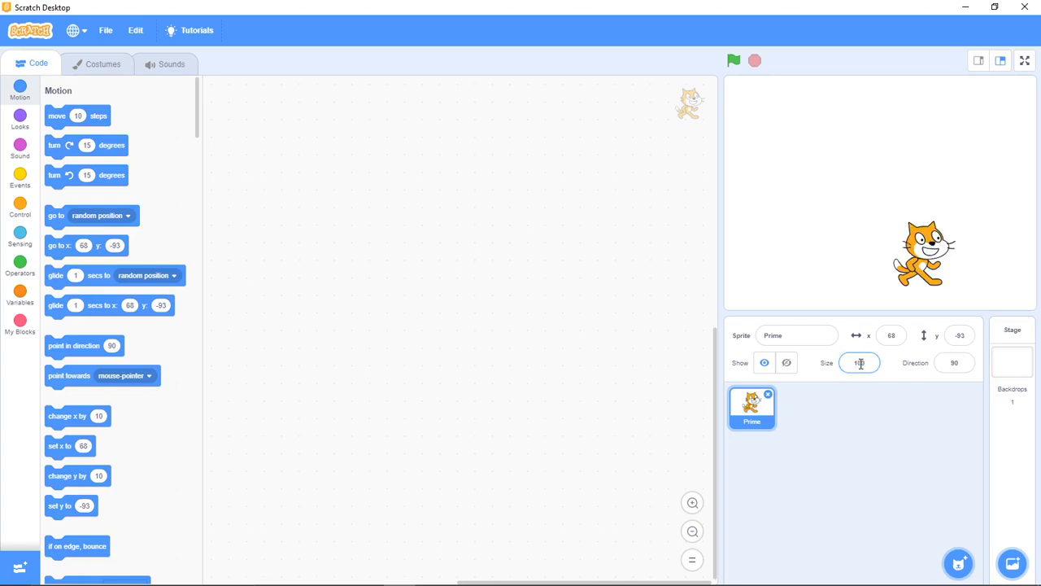
mouse_move(505, 584)
click(950, 362)
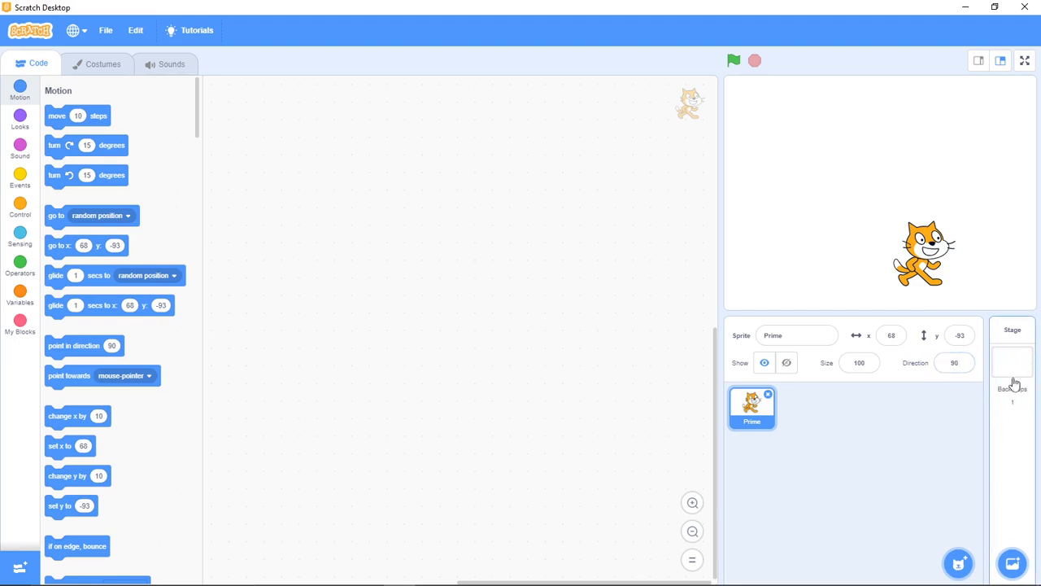
Add the Blue Sky and Castle 2 backdrops to the stage from the backdrop library, leaving Castle 2 as the current one.
click(1013, 565)
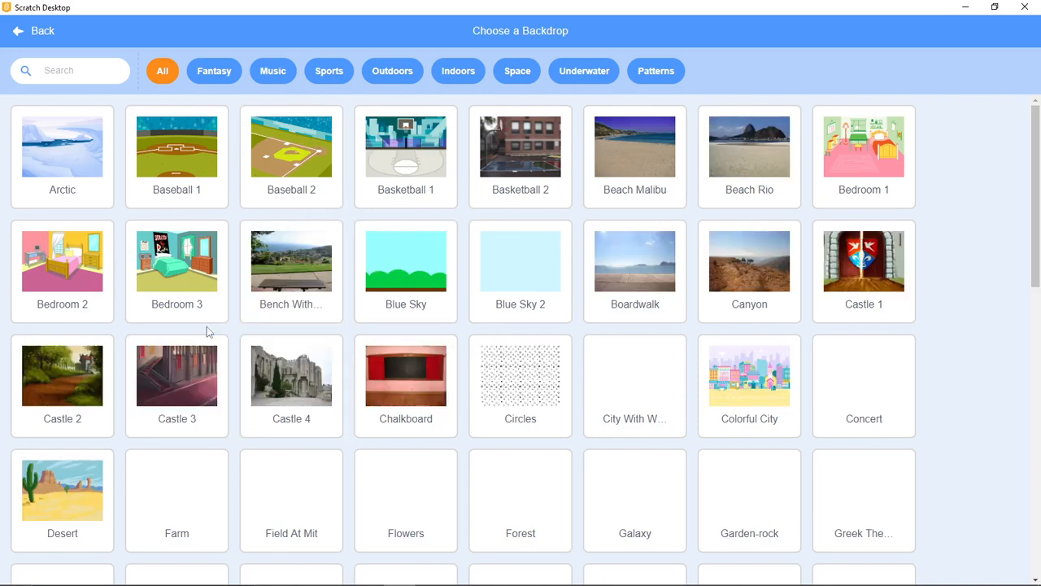
click(401, 264)
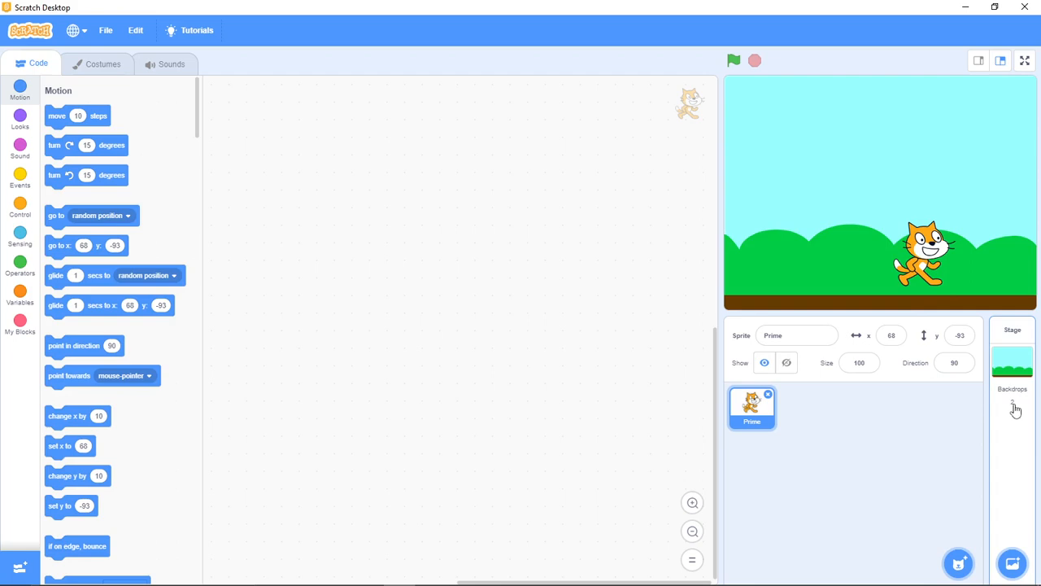
click(1012, 563)
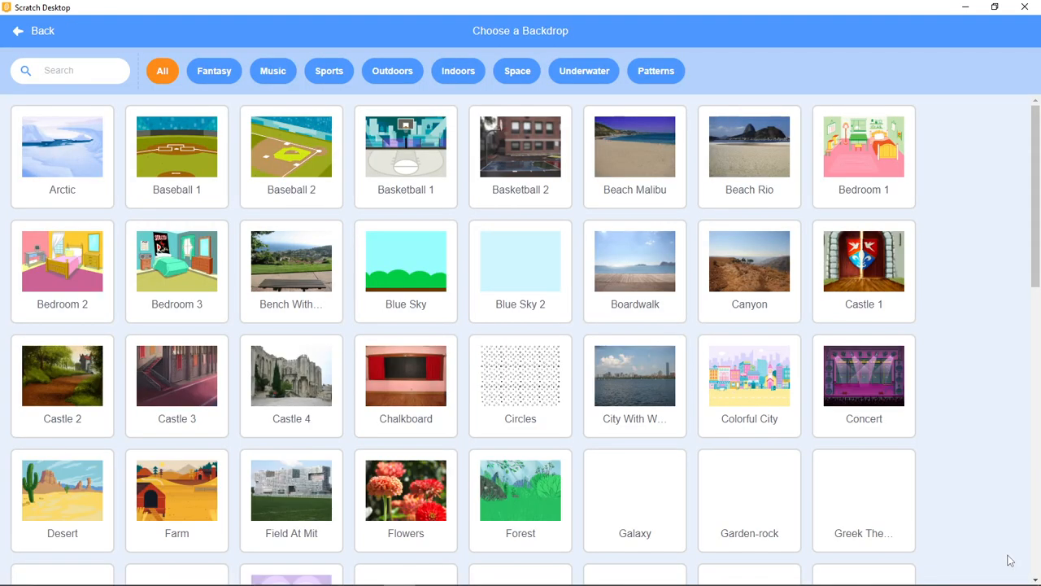
click(56, 394)
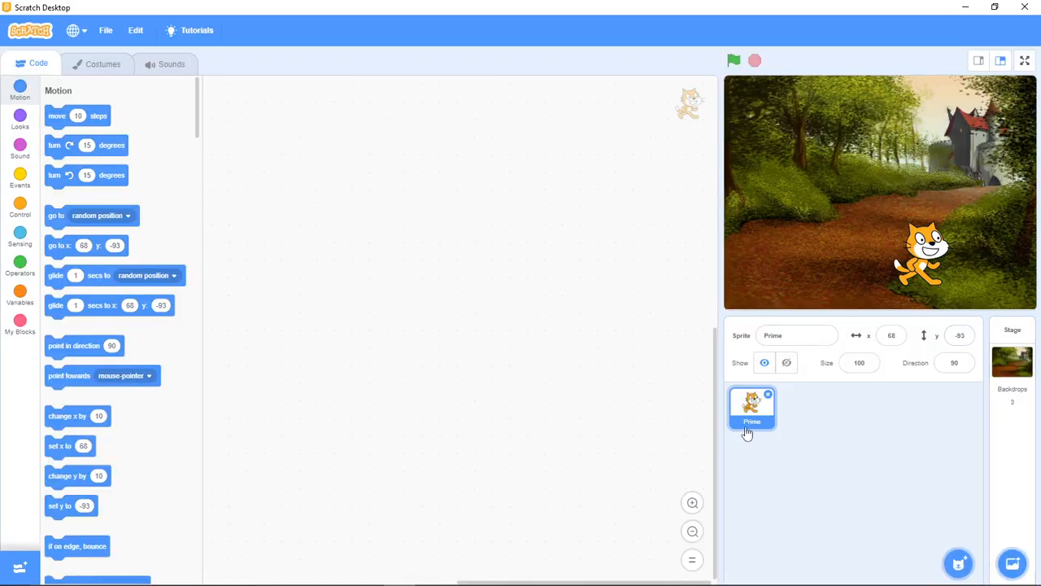
Browse the sprite library's Animals, People, Fantasy, Dance and Letters categories and return to the full list.
mouse_move(960, 562)
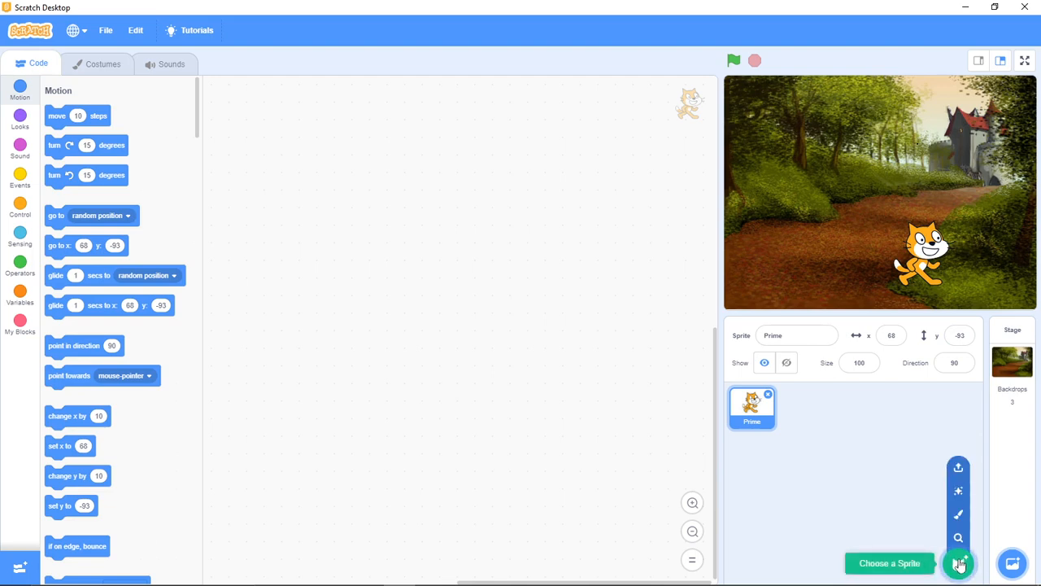
click(960, 563)
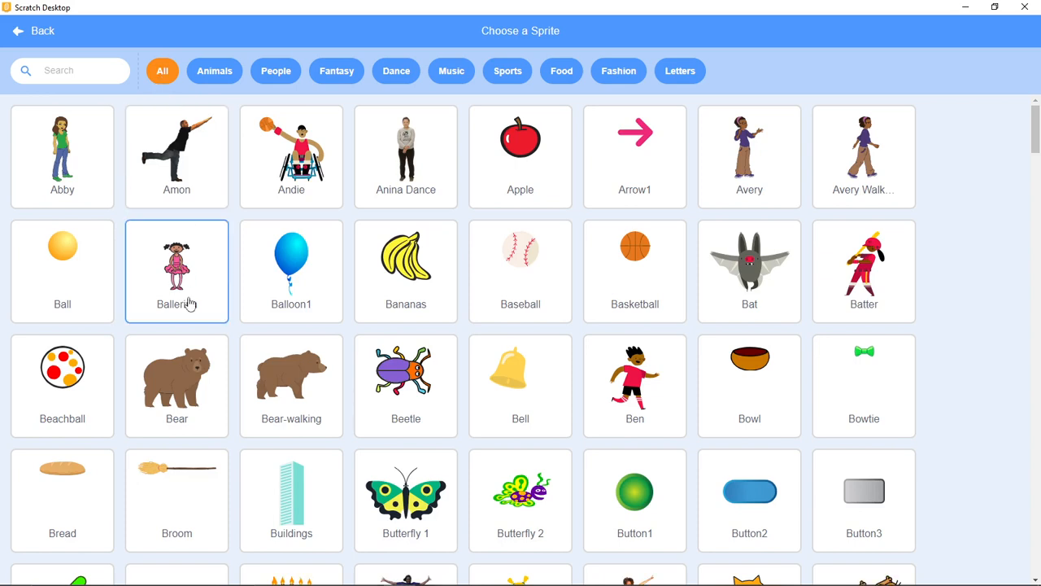
click(215, 77)
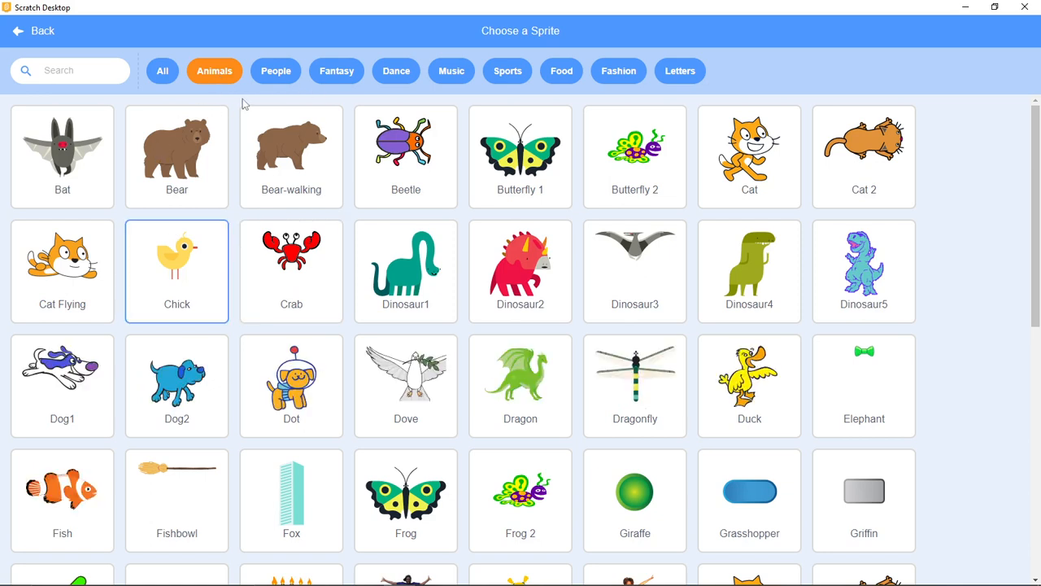
click(278, 77)
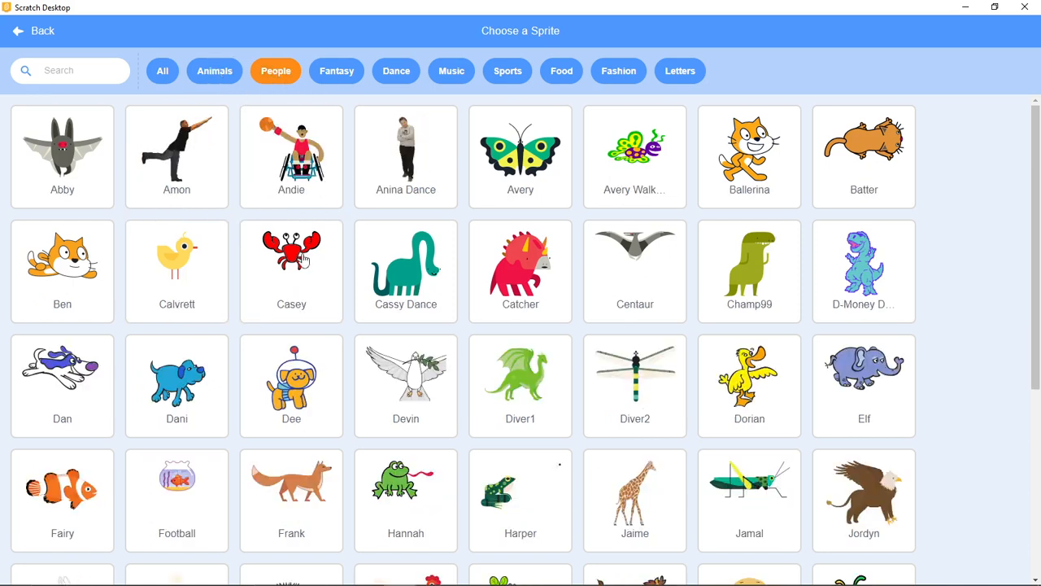
click(336, 79)
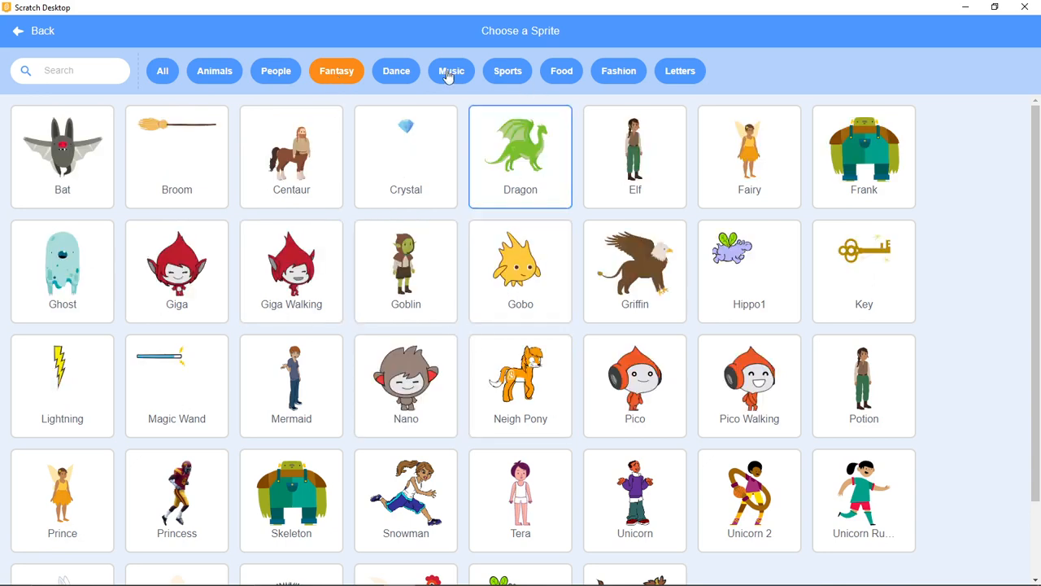
click(392, 77)
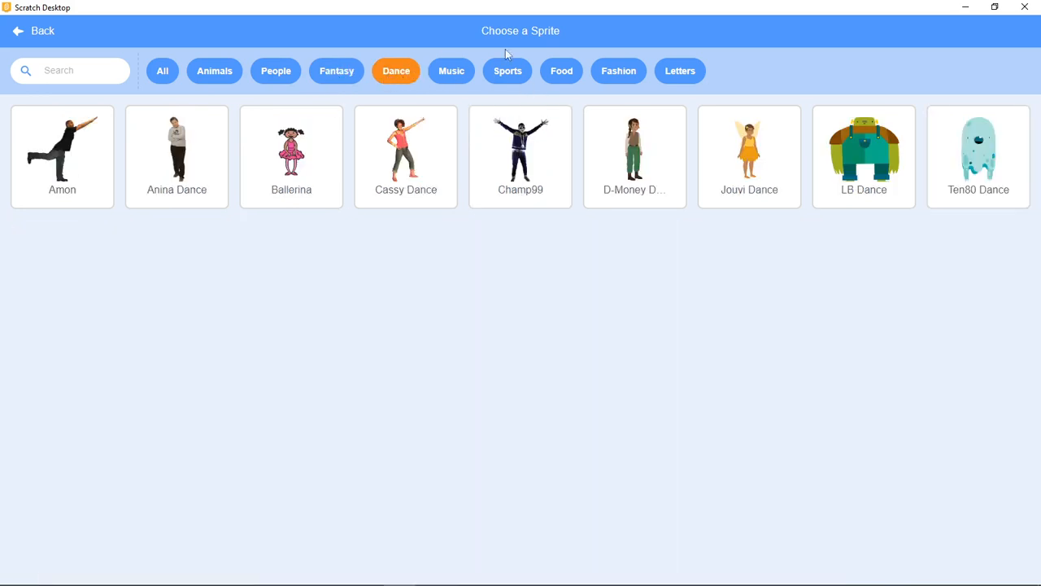
click(681, 75)
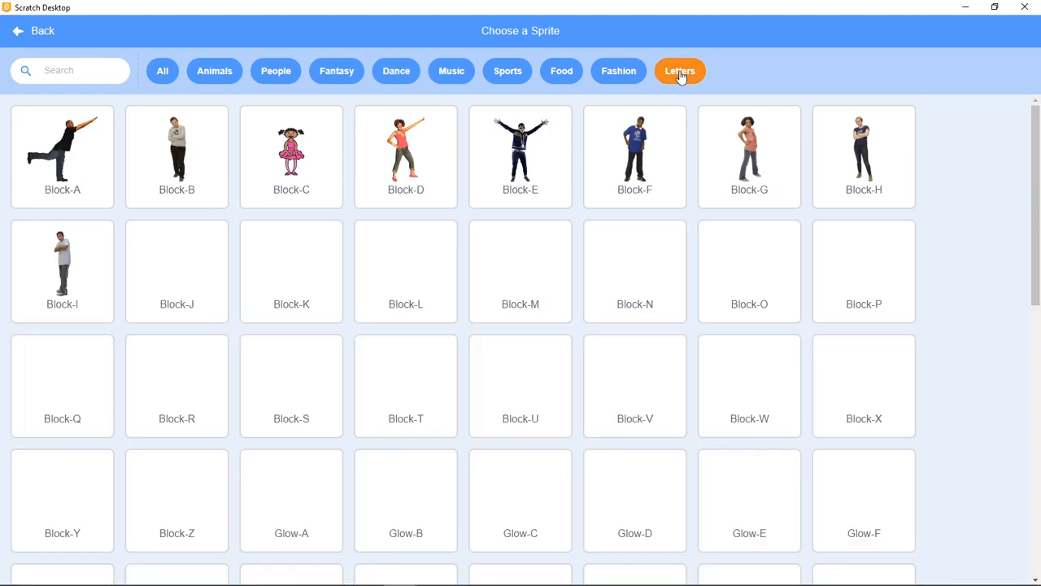
click(162, 72)
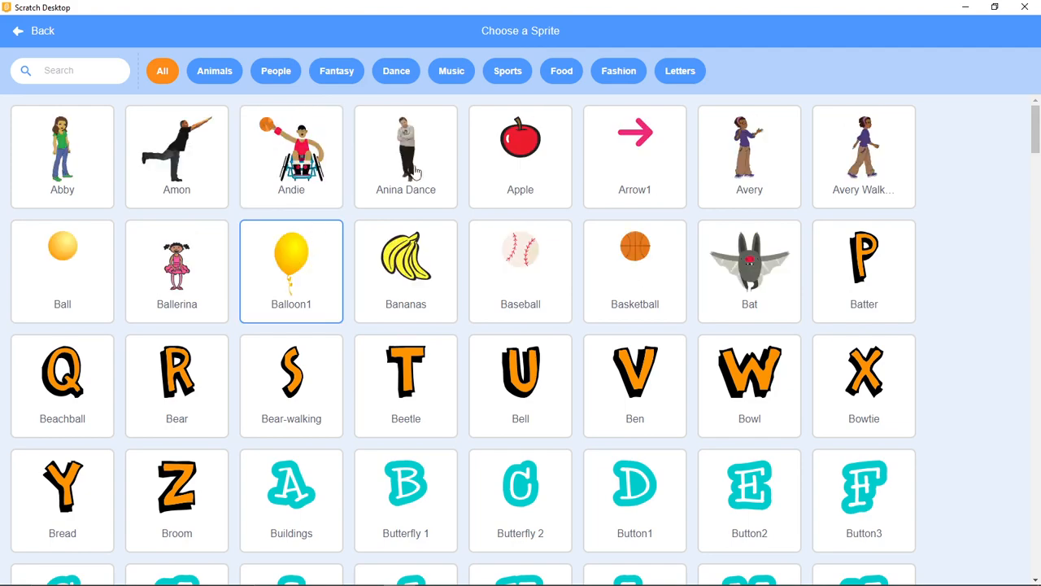
Add the Apple sprite and place it on the path beside the cat at about x -75, y -89.
click(529, 161)
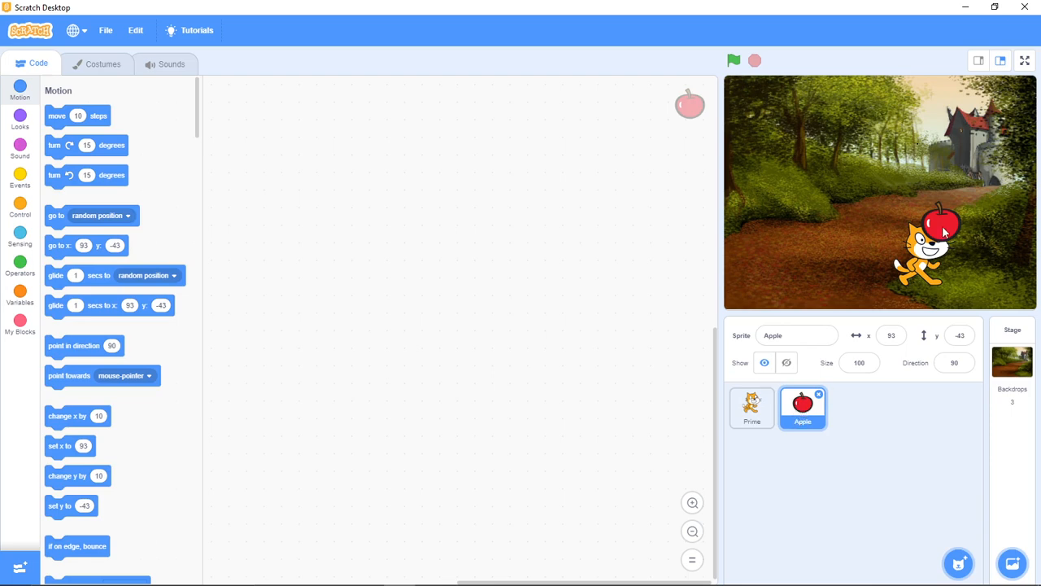
drag(941, 223, 832, 252)
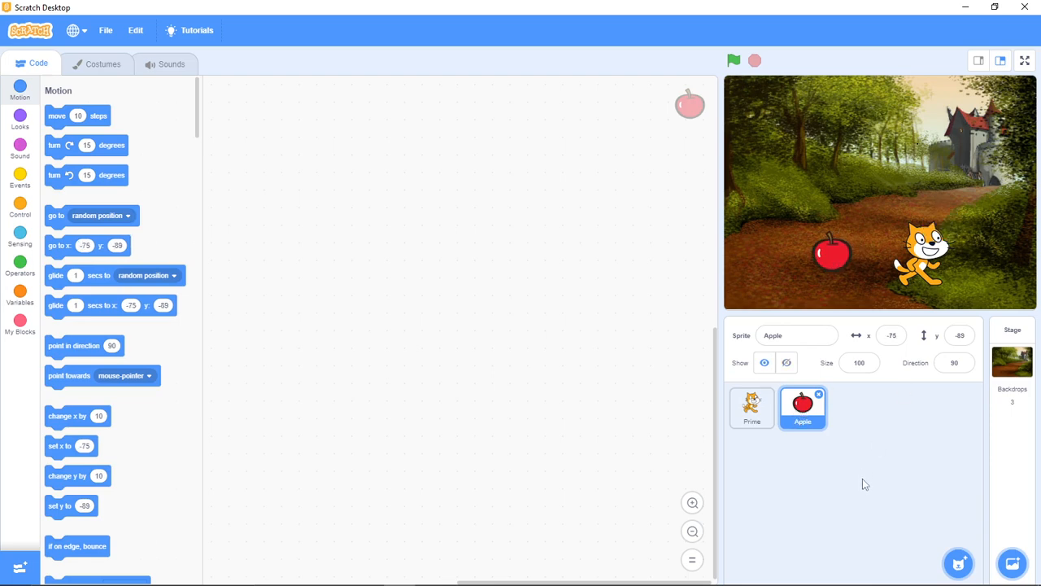
mouse_move(958, 563)
Preview the stage in the small layout and in full screen, returning to the normal layout after each.
click(980, 64)
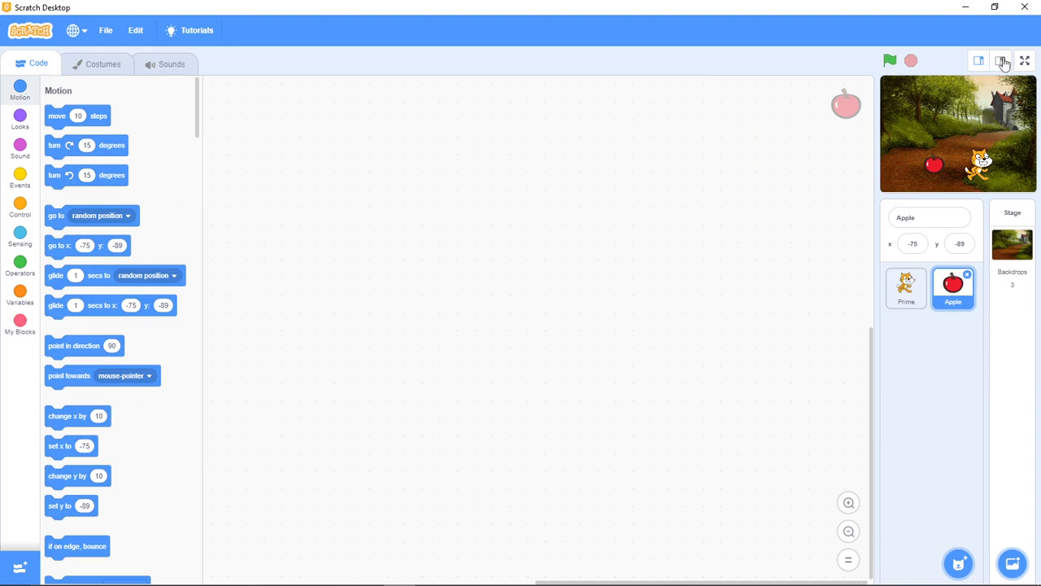
click(1002, 62)
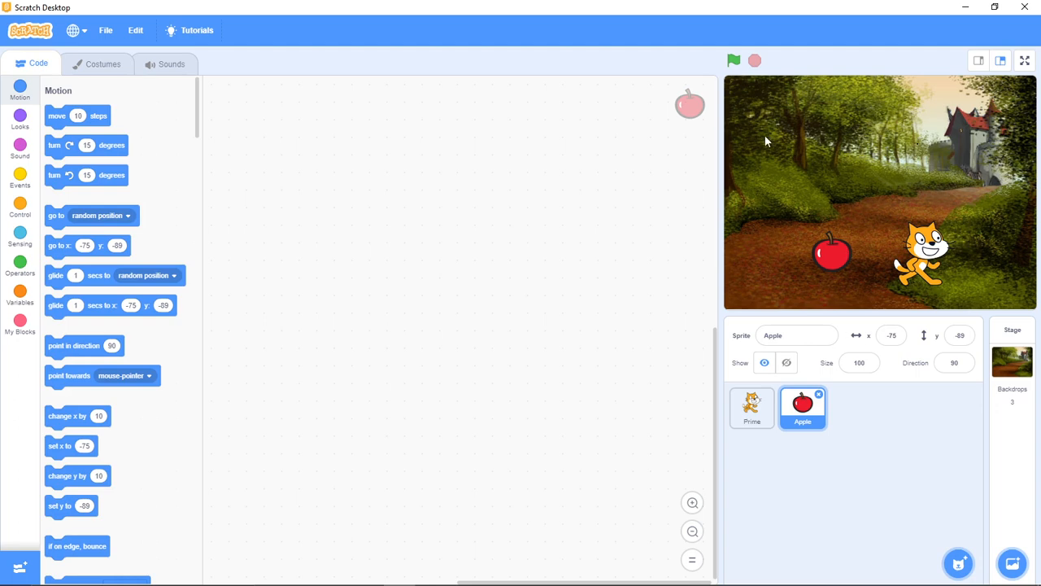
click(1026, 62)
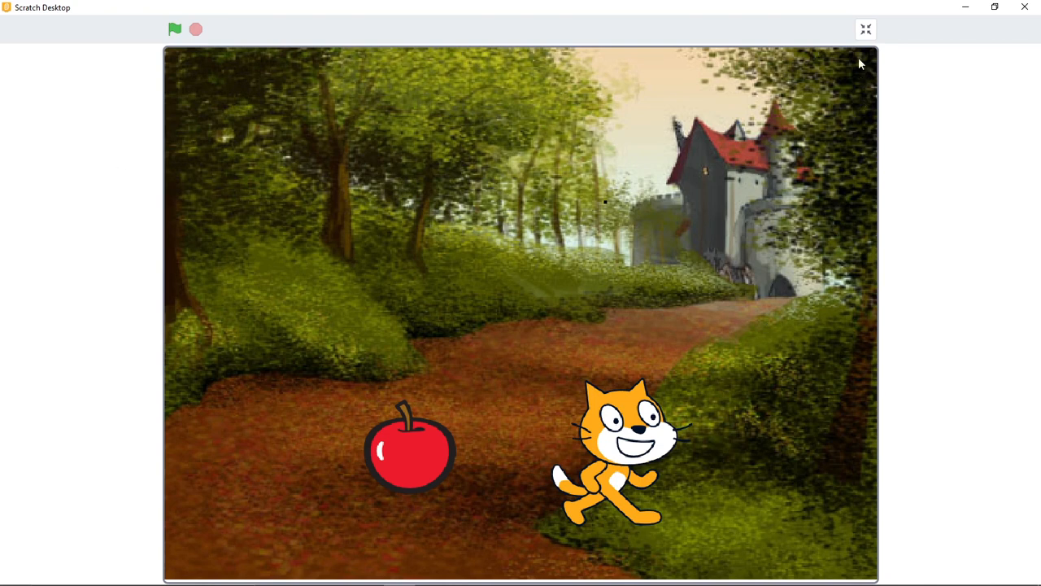
click(861, 36)
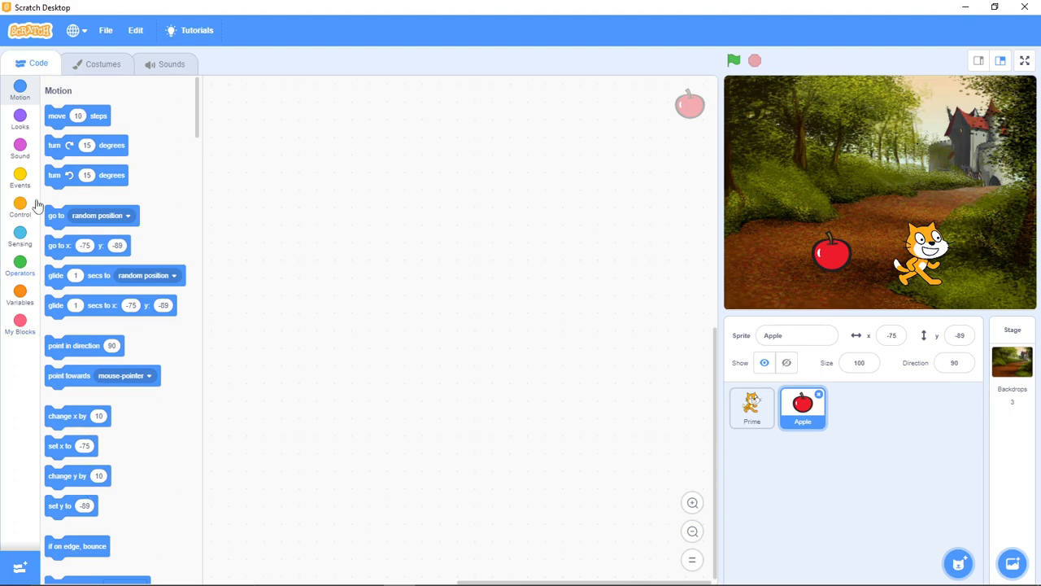
Review the block categories from Looks and Sound through Variables and My Blocks, and return to the Motion blocks.
click(20, 120)
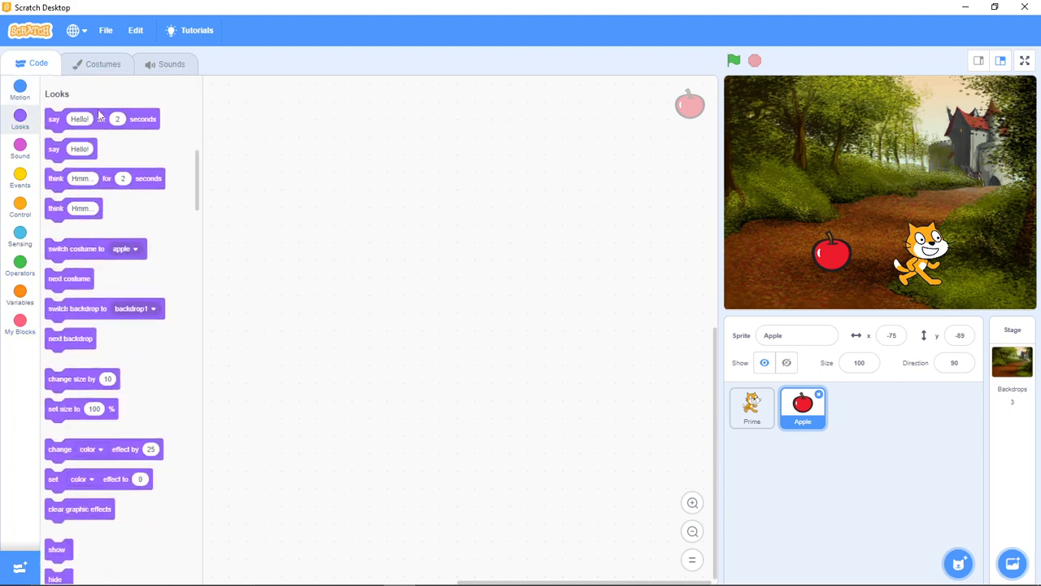
click(20, 147)
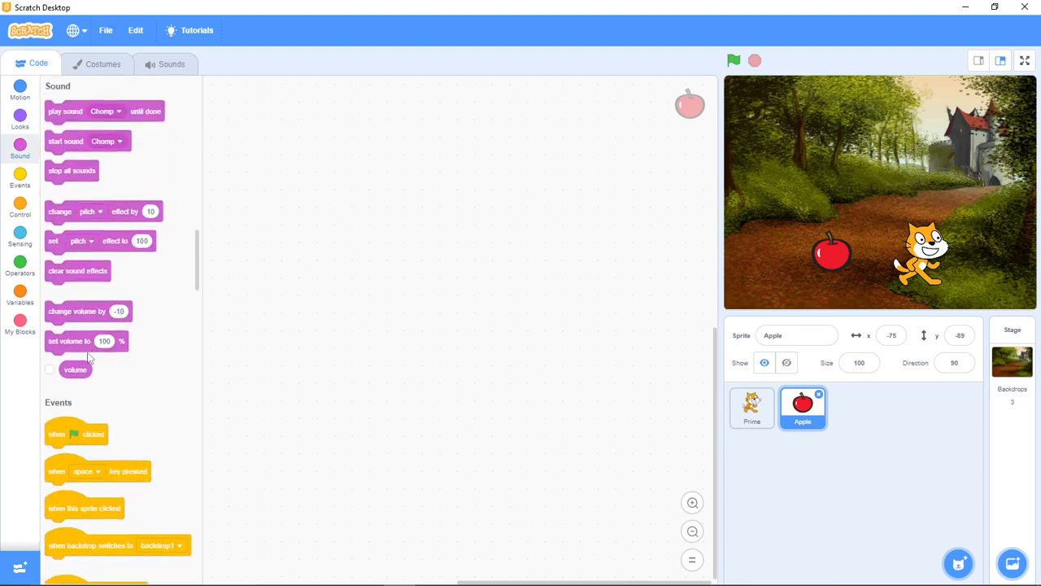
click(20, 179)
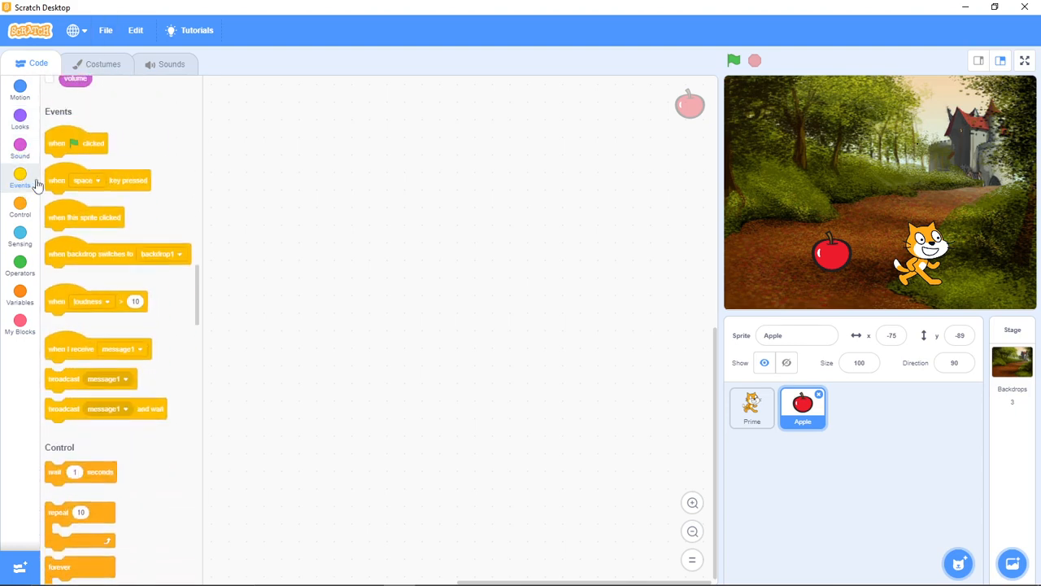
click(20, 208)
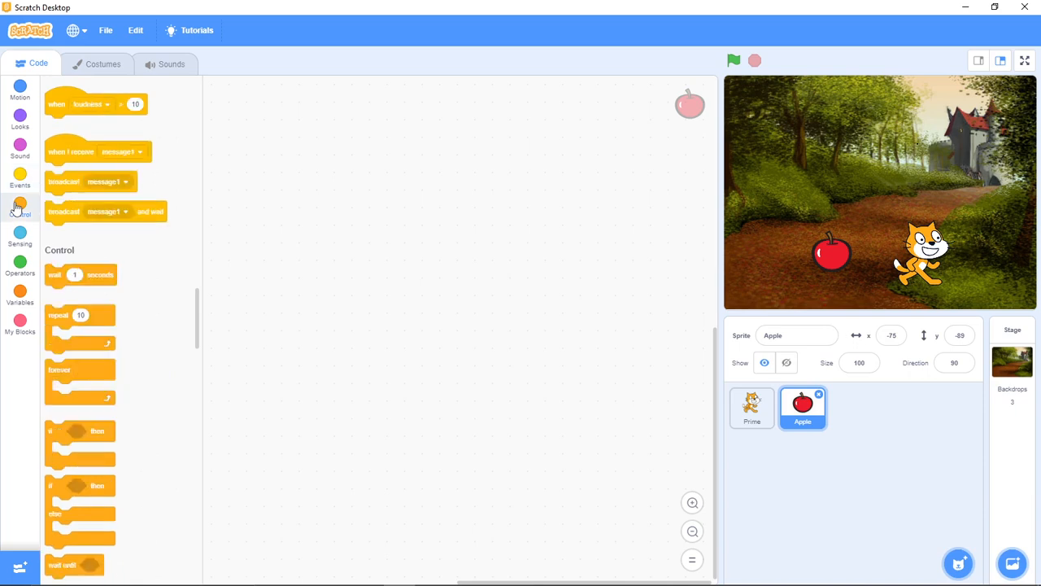
click(19, 236)
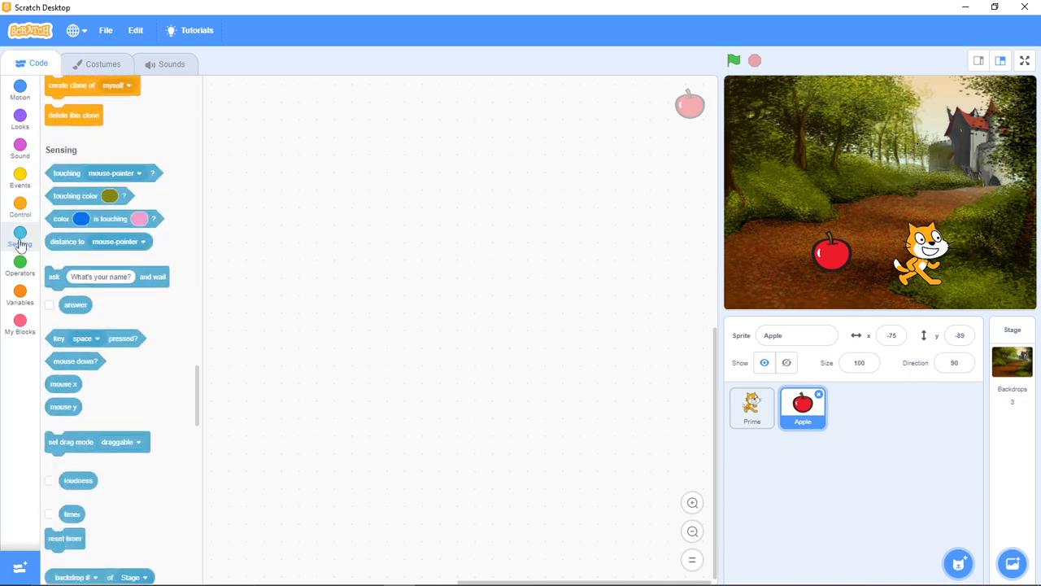
click(20, 265)
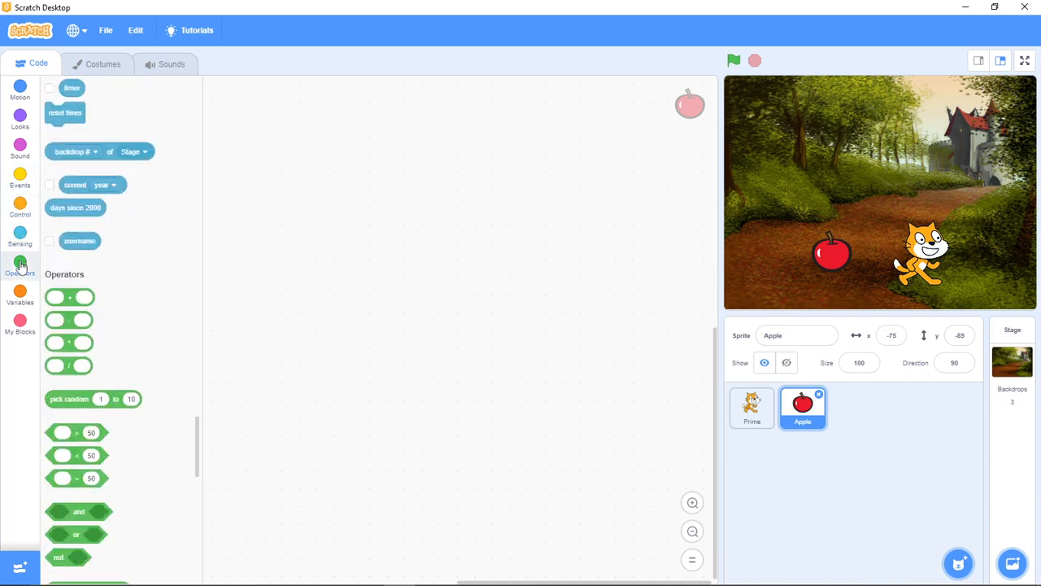
click(23, 303)
click(20, 321)
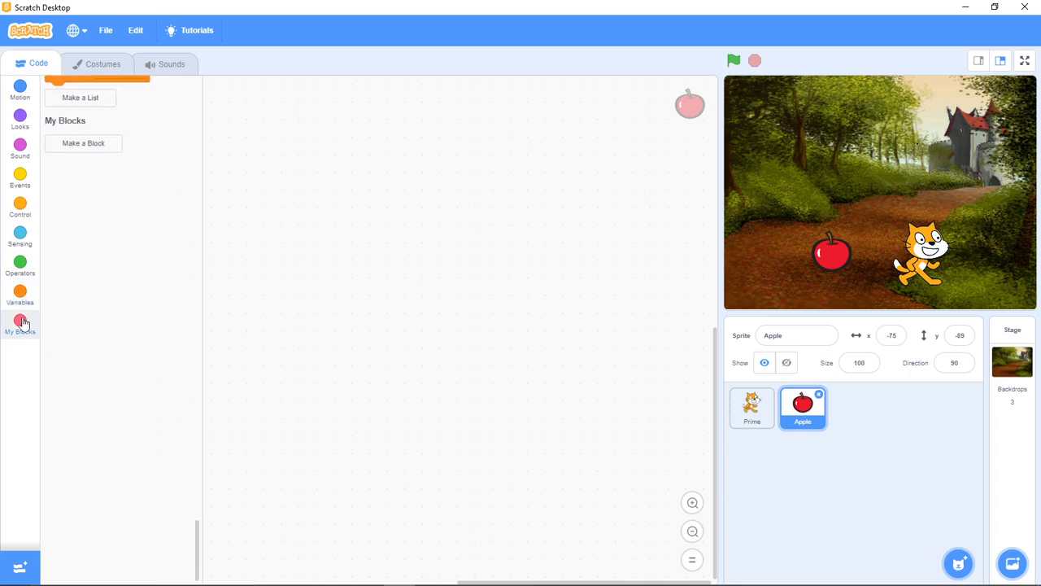
click(21, 89)
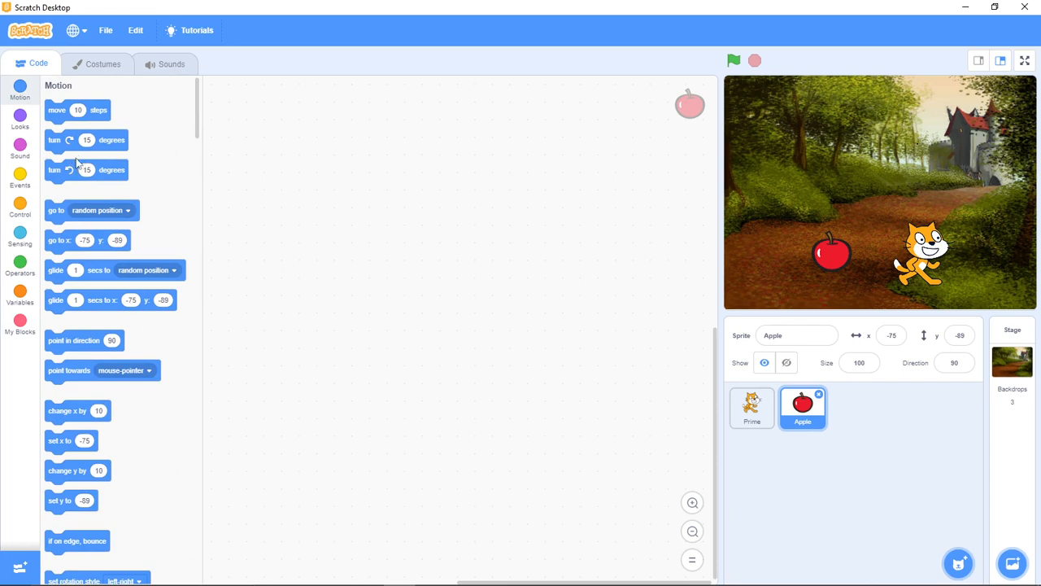
Inspect the Apple sprite's costume and its Chomp sound, and return to its code.
click(103, 65)
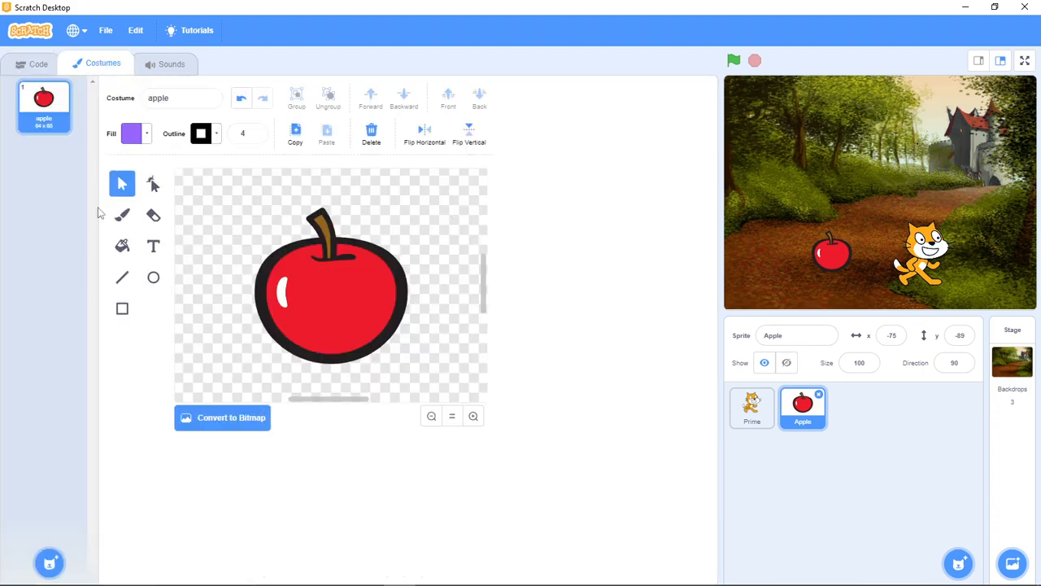
click(291, 336)
click(174, 67)
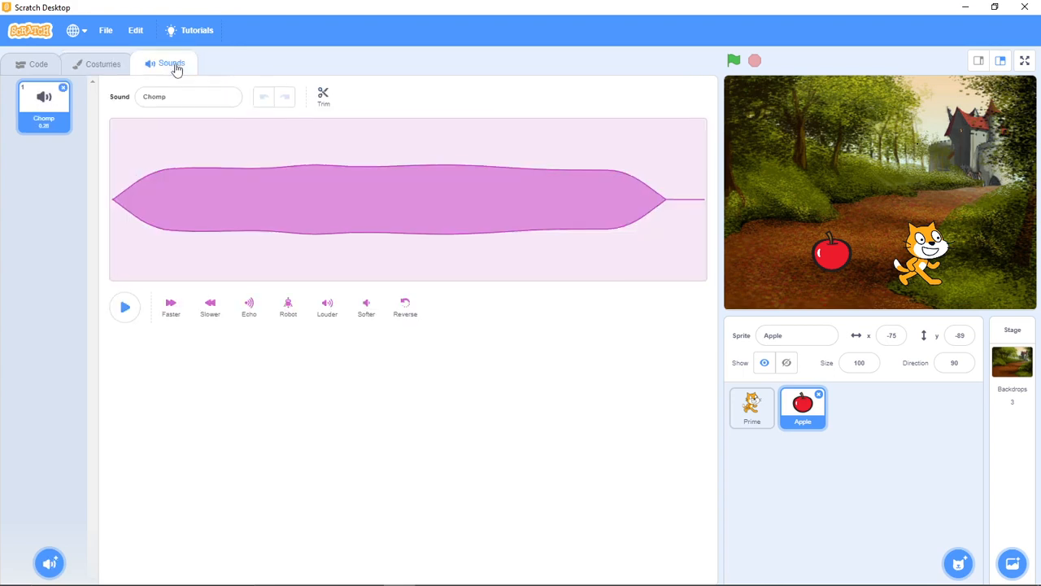
click(30, 66)
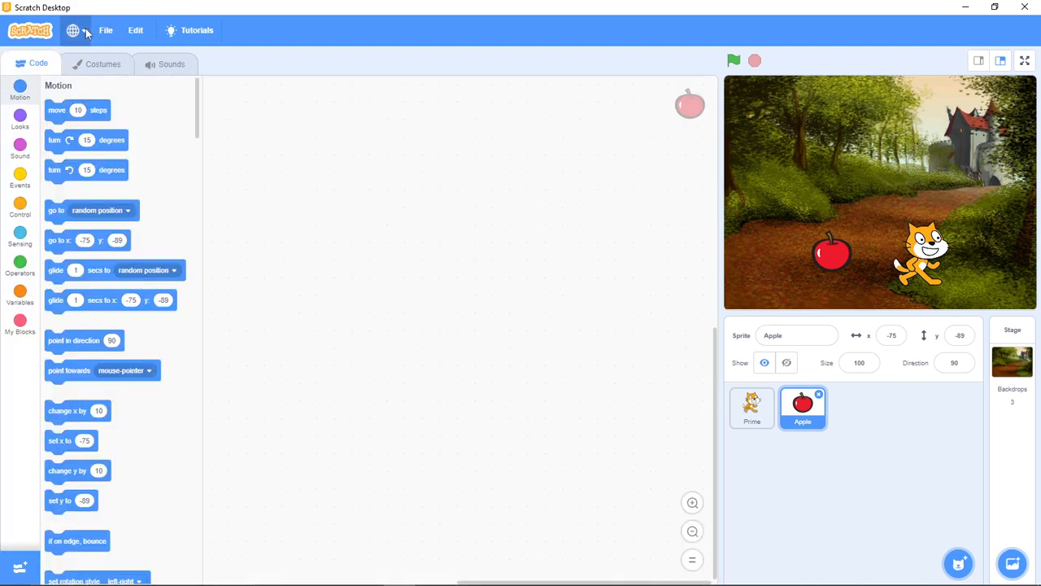
Review the available interface languages, the project's new, load and save options, and the Restore and Turbo Mode options.
click(83, 34)
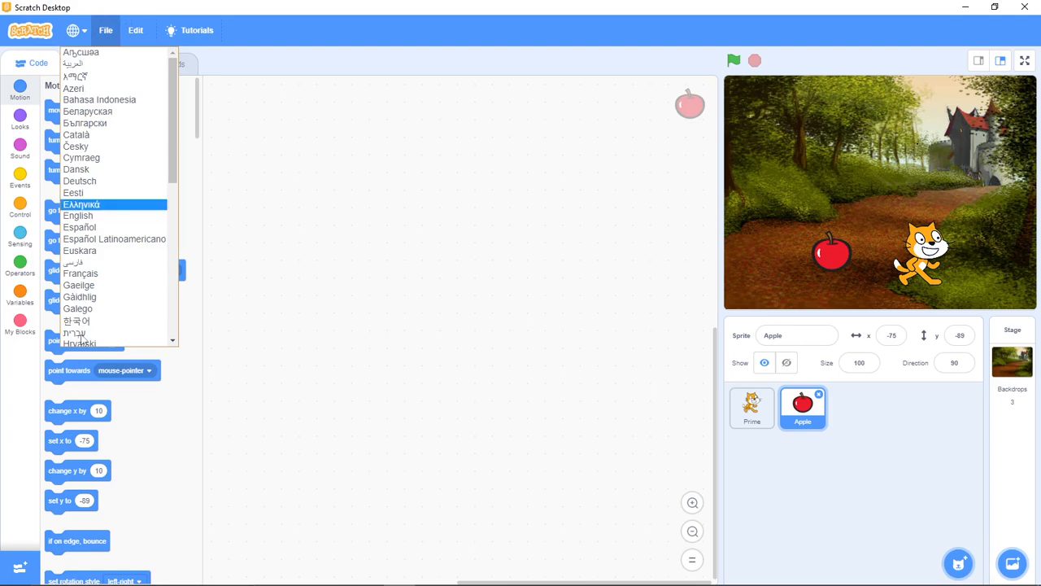
click(105, 41)
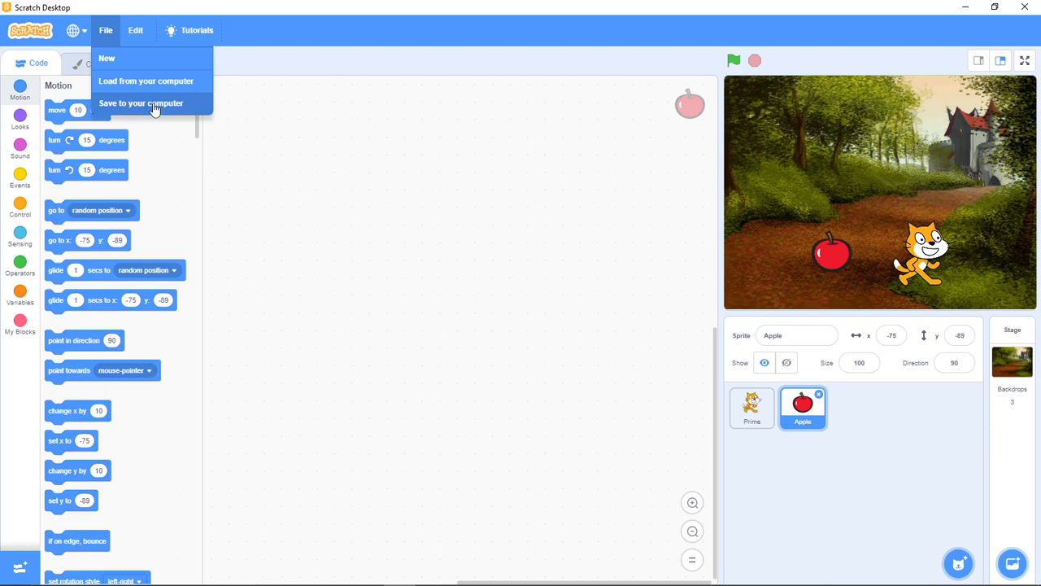
click(138, 33)
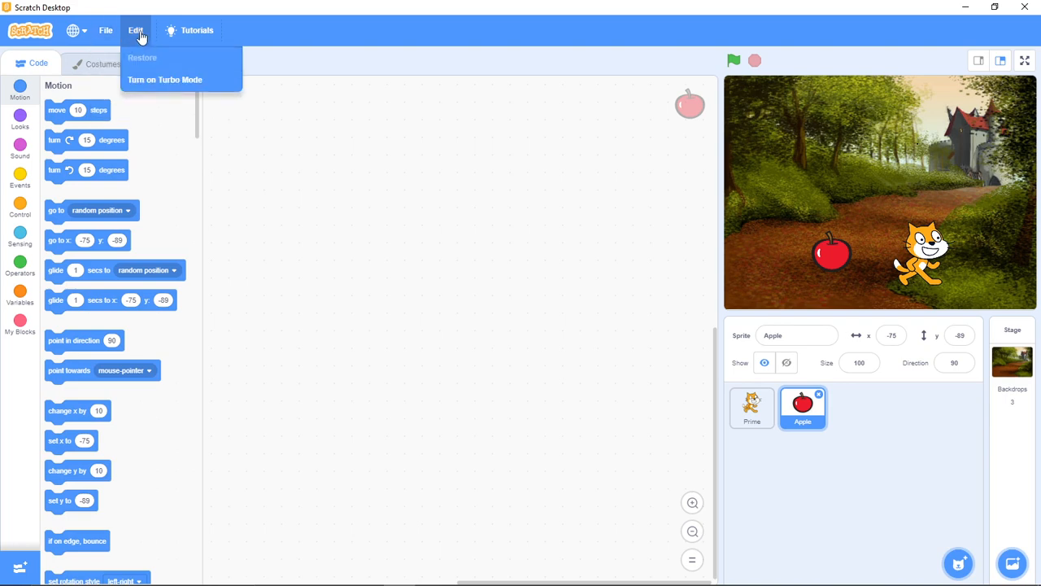
Look over the tutorial library and the extension library, returning to the editor after each without choosing anything.
click(188, 34)
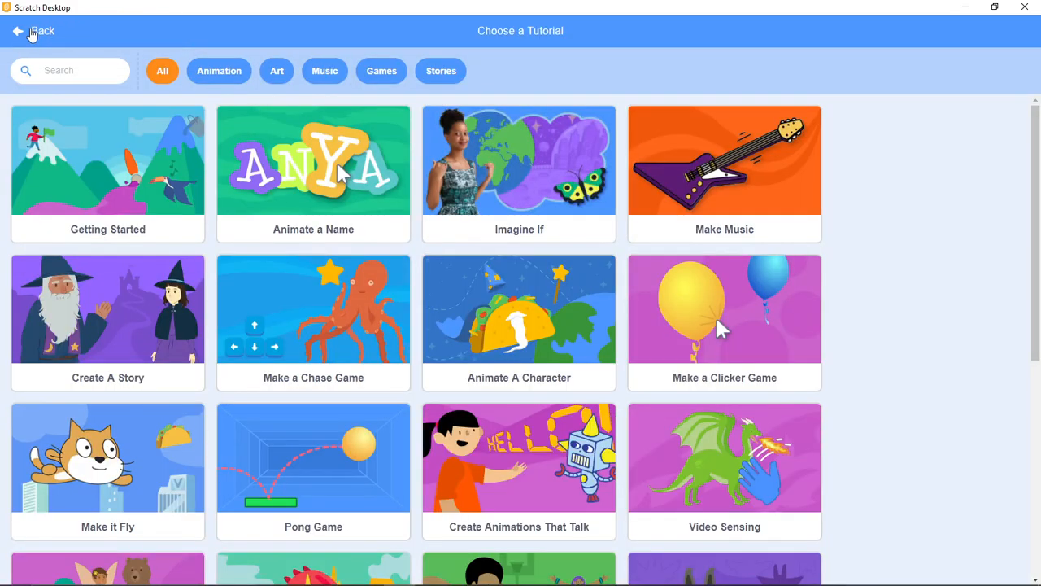
click(32, 34)
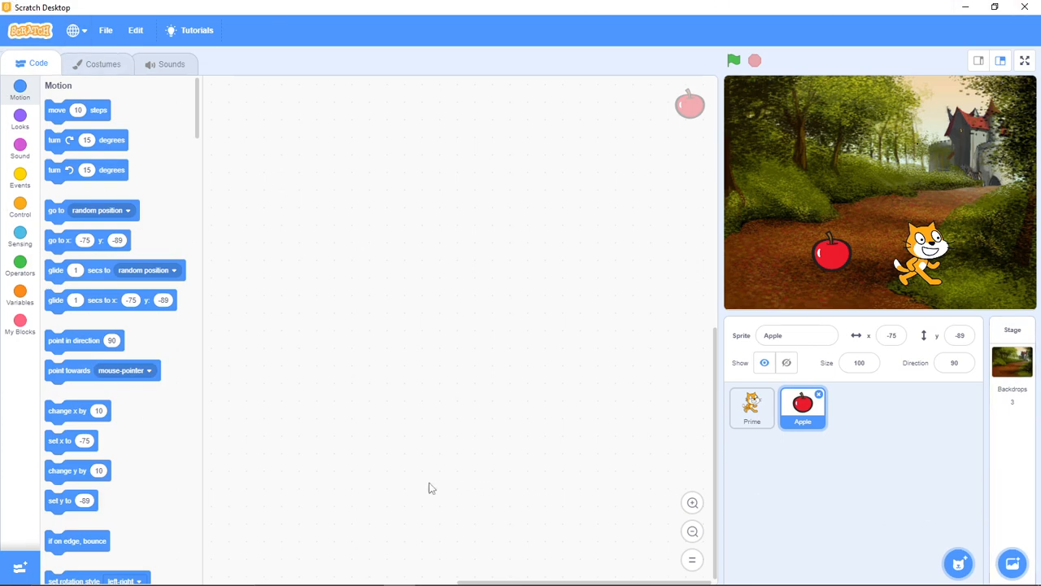
mouse_move(10, 574)
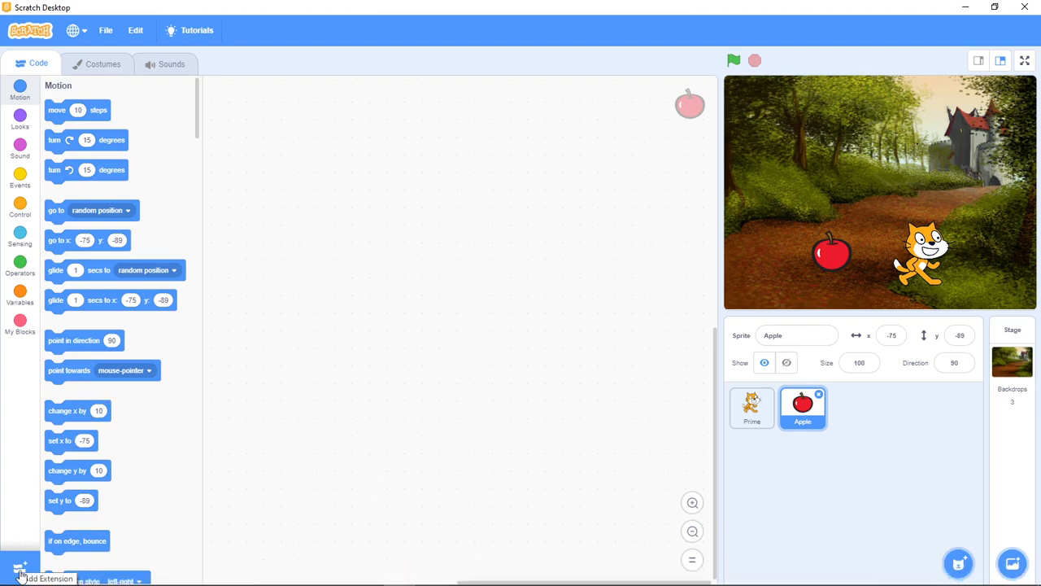
click(22, 572)
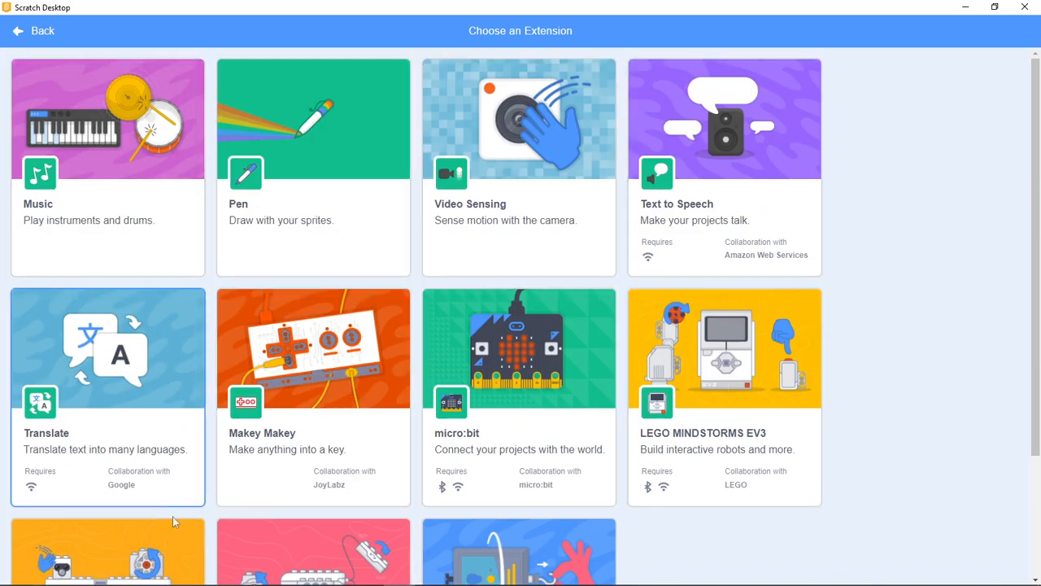
click(21, 37)
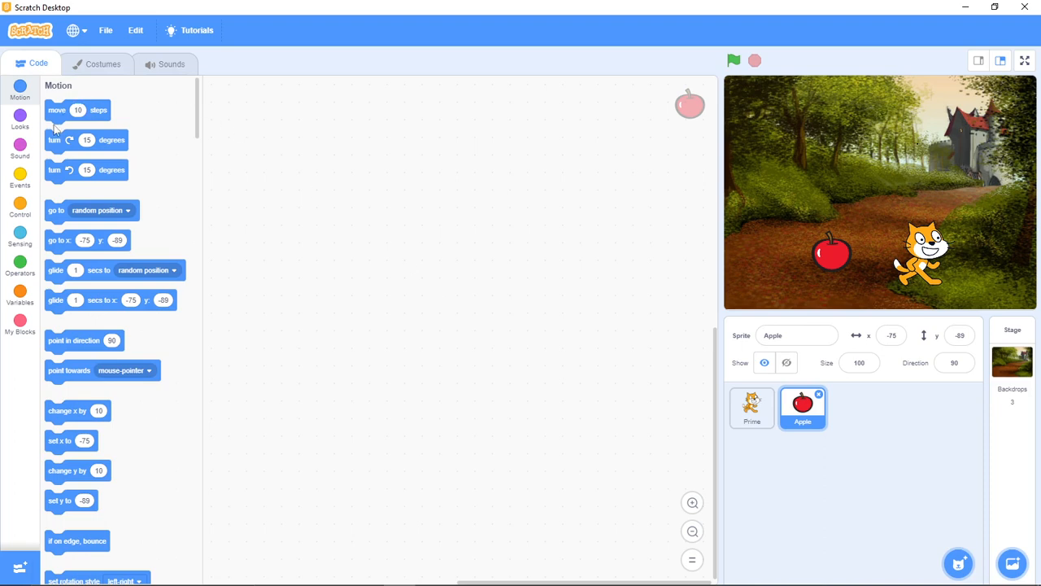
Build a script for the Apple sprite with a move 10 steps block followed by a clockwise turn 15 degrees block.
drag(294, 179, 421, 155)
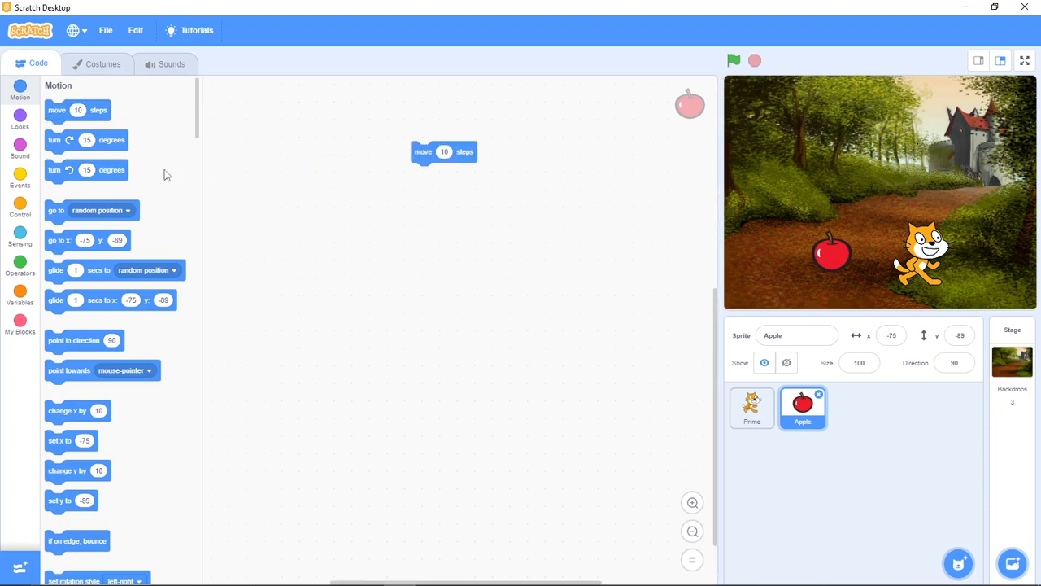
drag(54, 140, 445, 194)
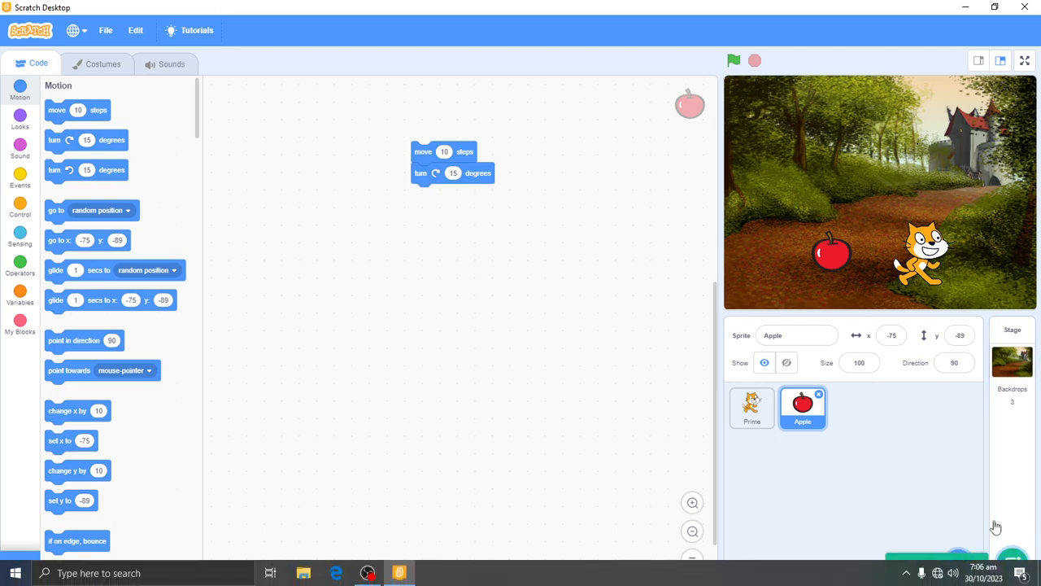
mouse_move(958, 560)
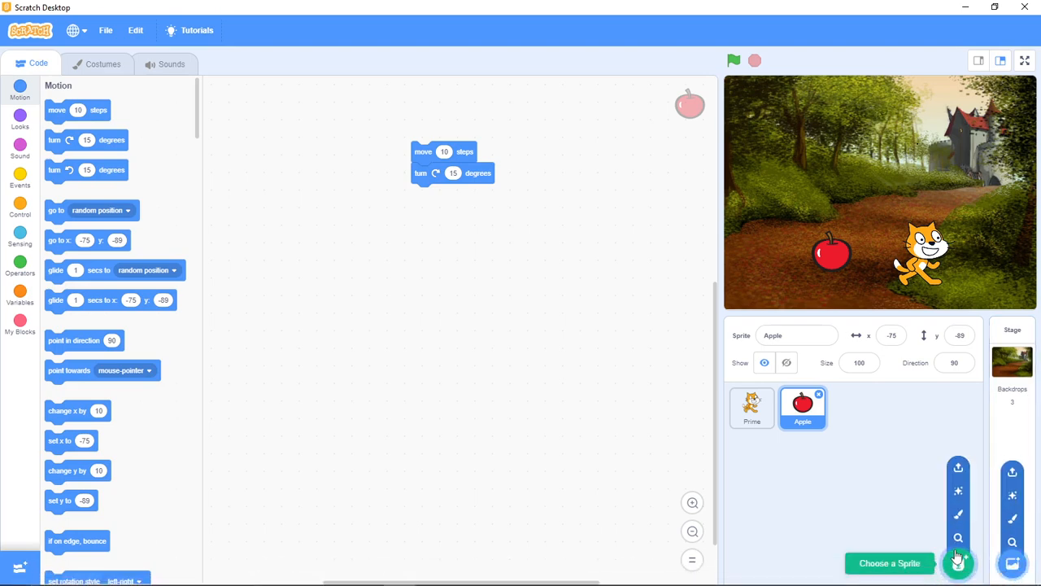